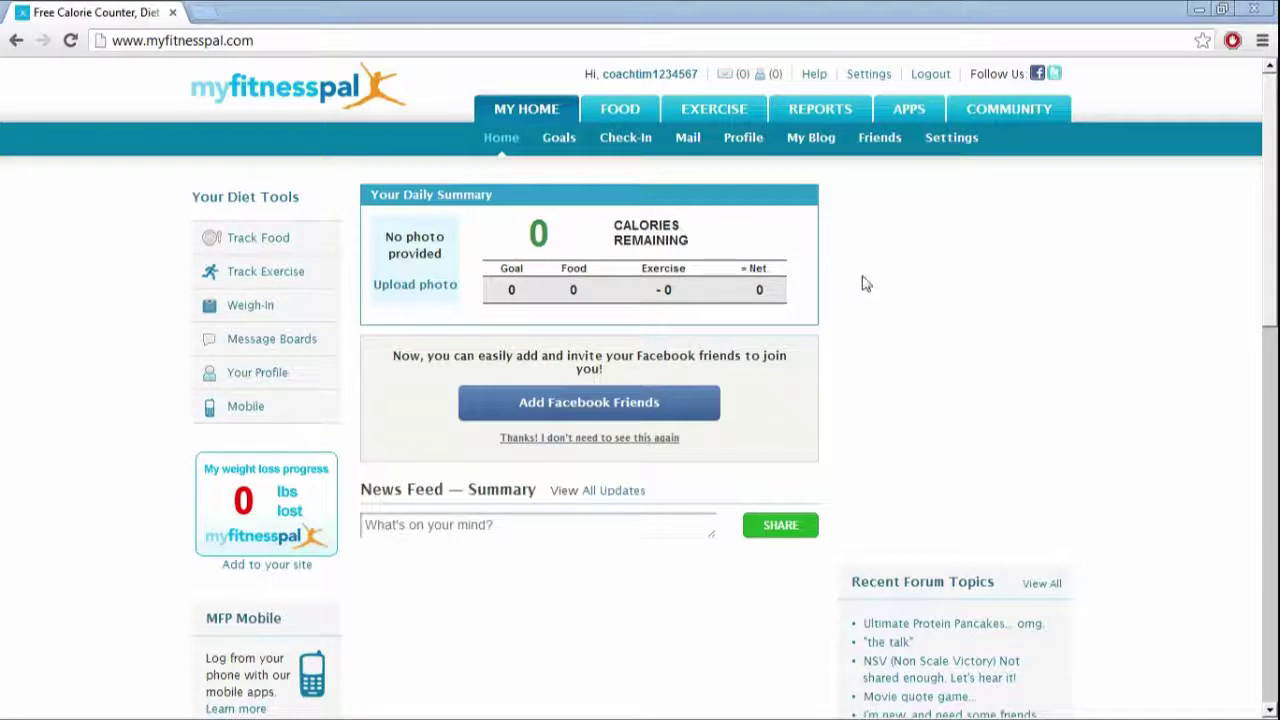
Create a new personal food with the description Fats and confirm that it is not a duplicate
click(619, 110)
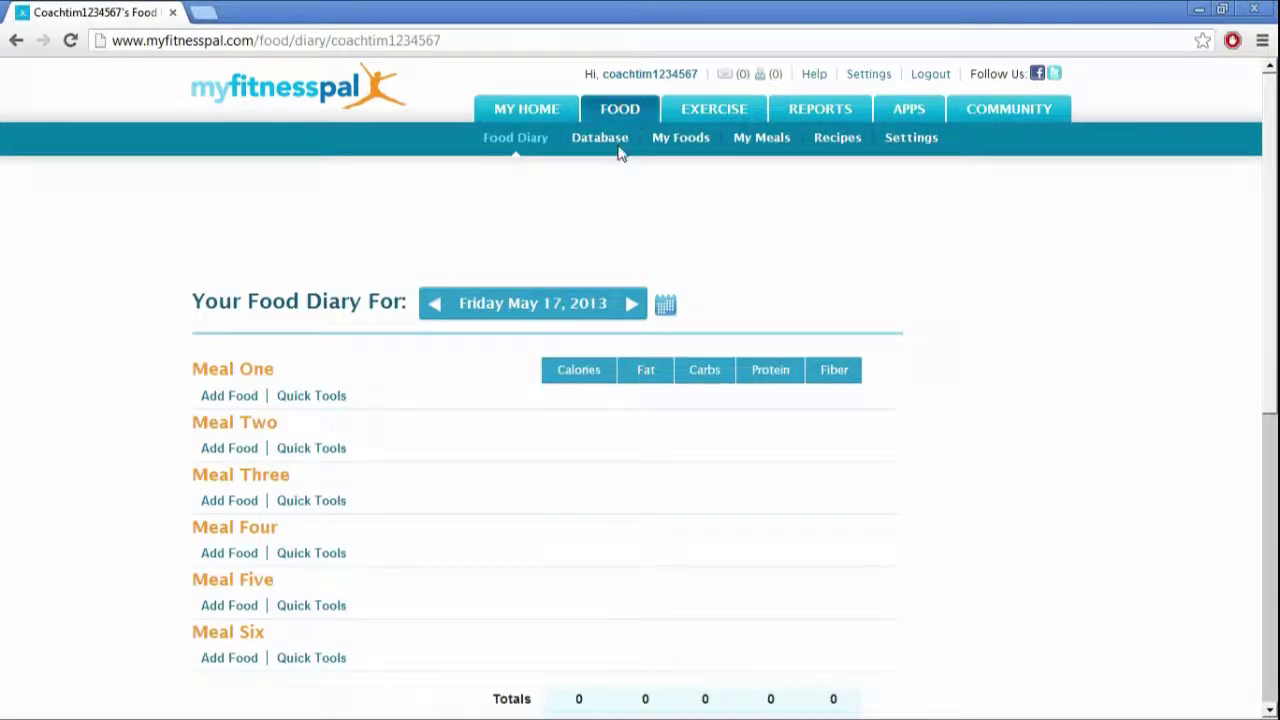
click(680, 140)
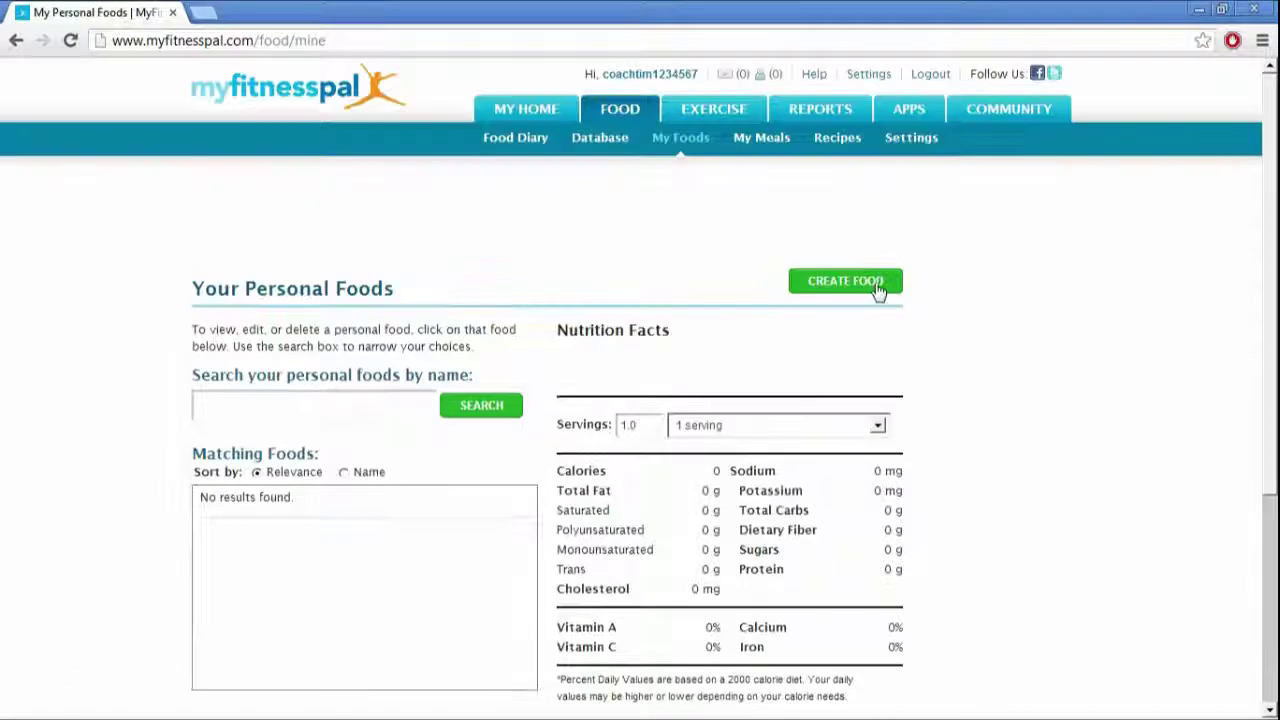
click(876, 288)
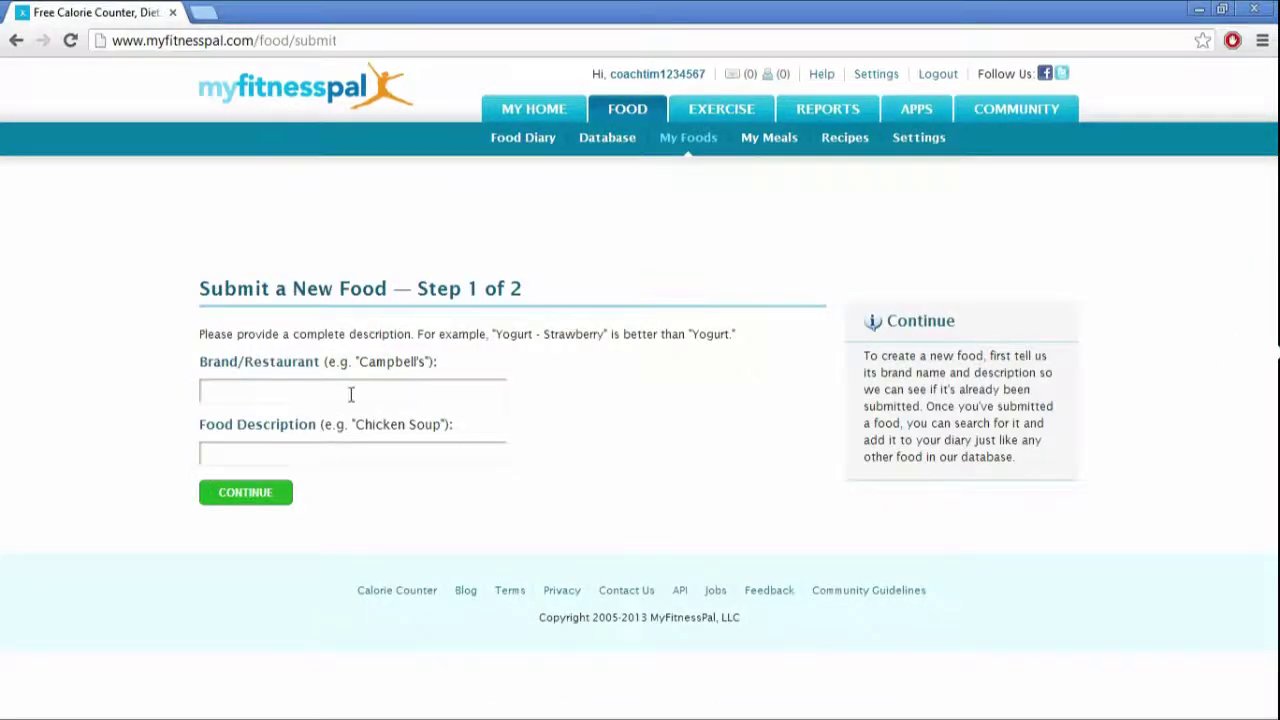
click(390, 459)
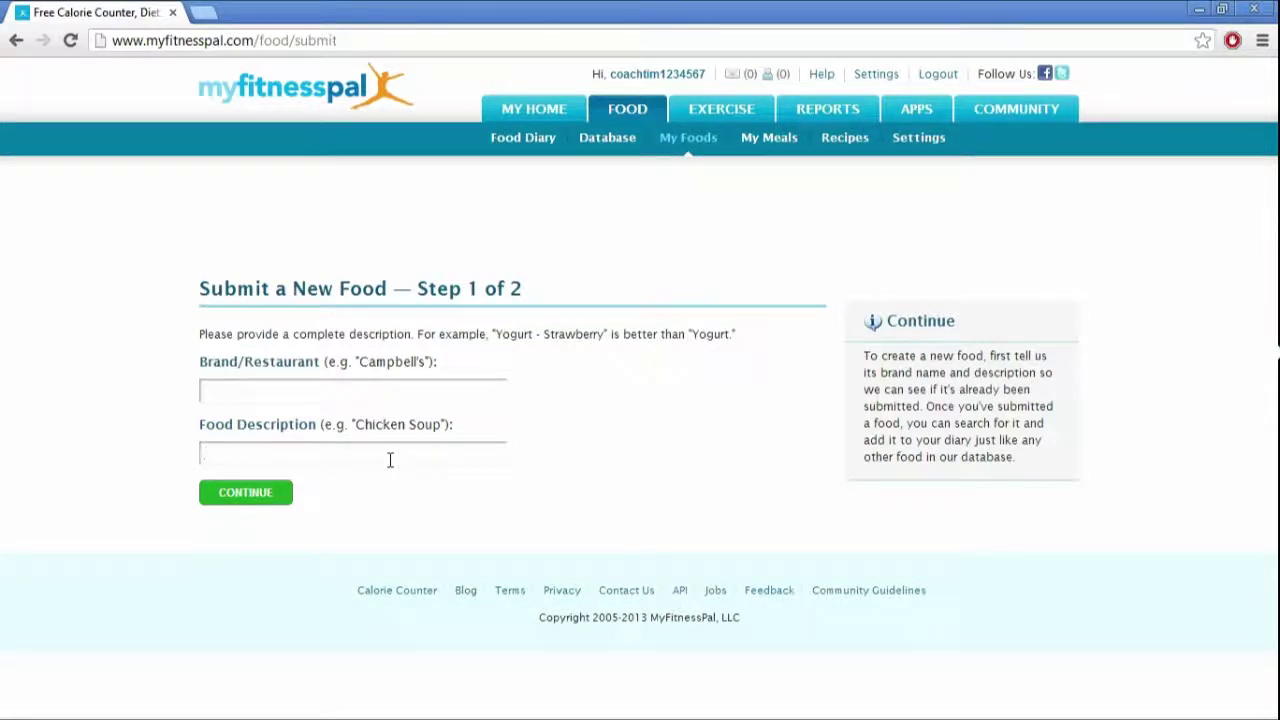
click(272, 504)
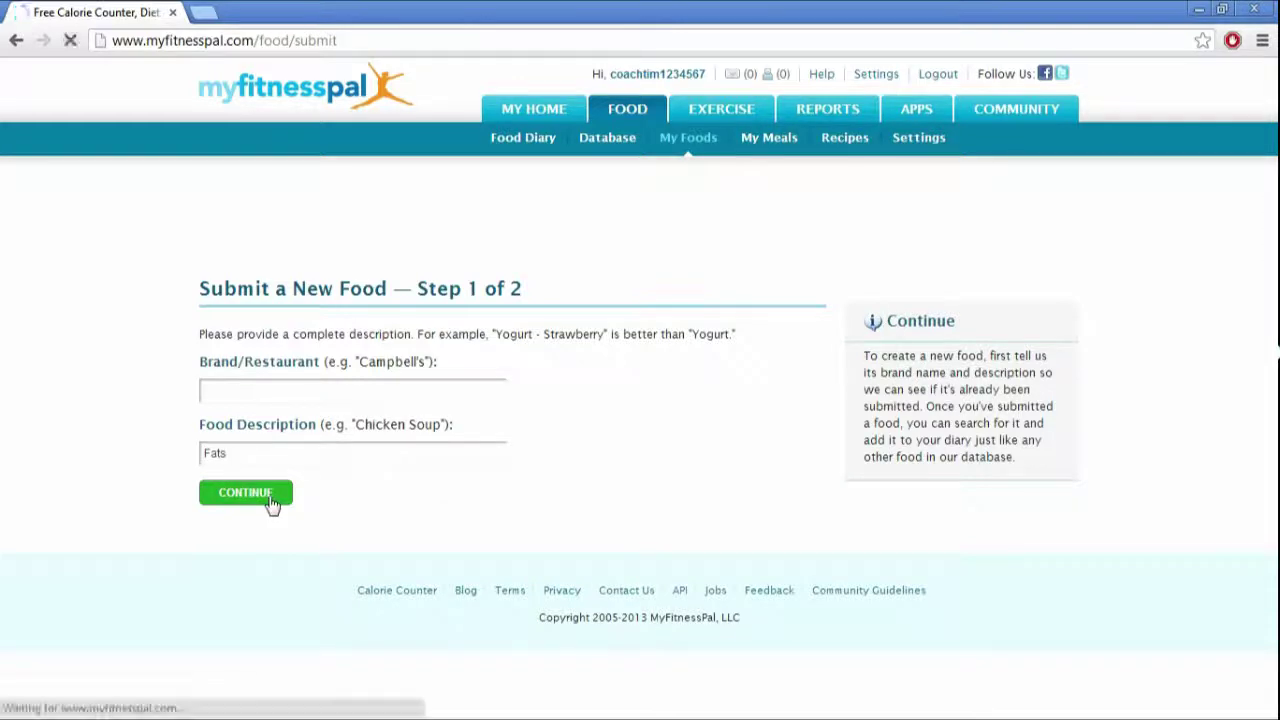
scroll(930, 425, down, 2)
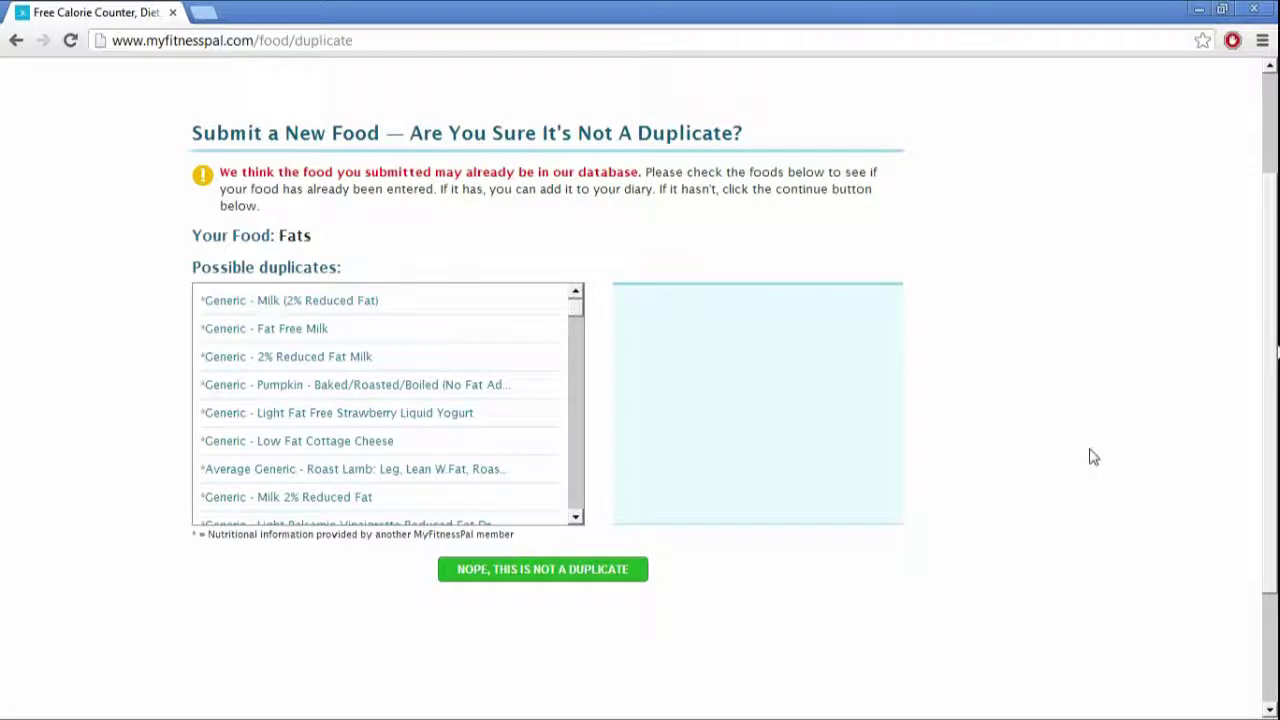
scroll(1078, 466, up, 2)
scroll(1081, 468, down, 2)
click(582, 576)
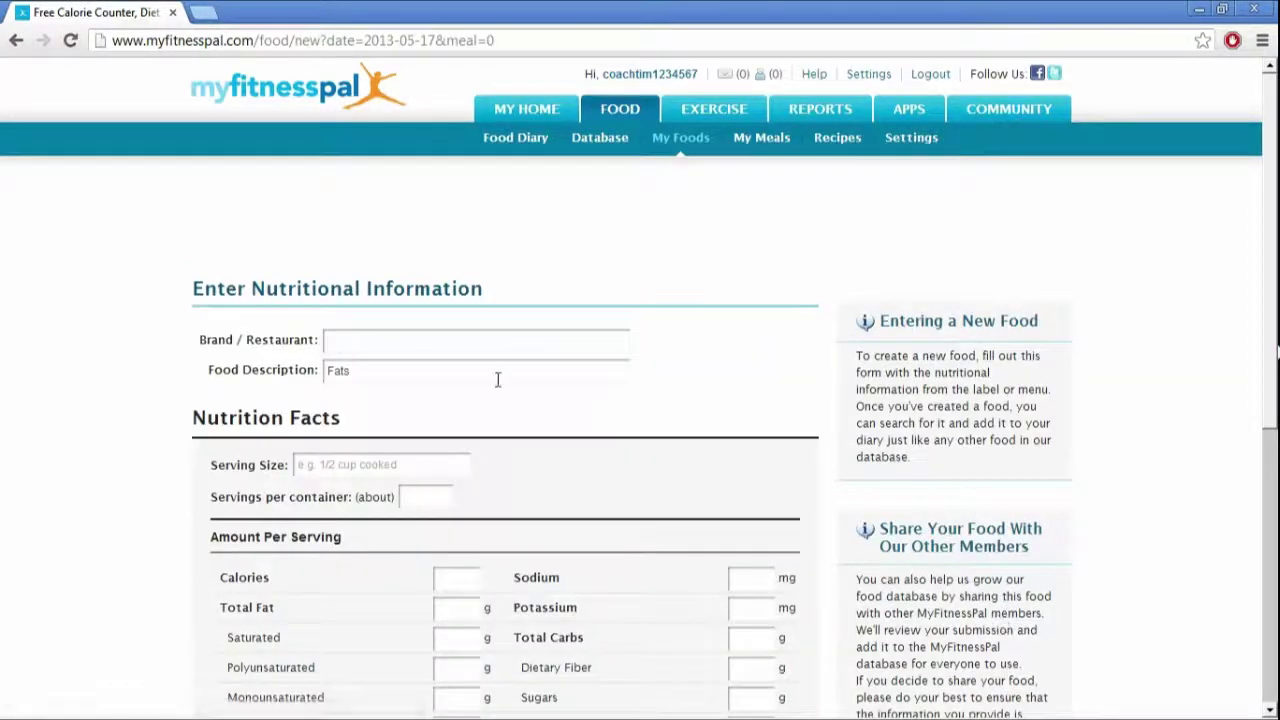
Set the Fats food's serving size to 1g with 1 serving per container
click(434, 461)
text(1g)
click(445, 499)
text(1)
Give Fats 9 calories, 1 g total fat, 0 g carbs and 0 g protein per serving, and save it to create another food
scroll(714, 518, down, 3)
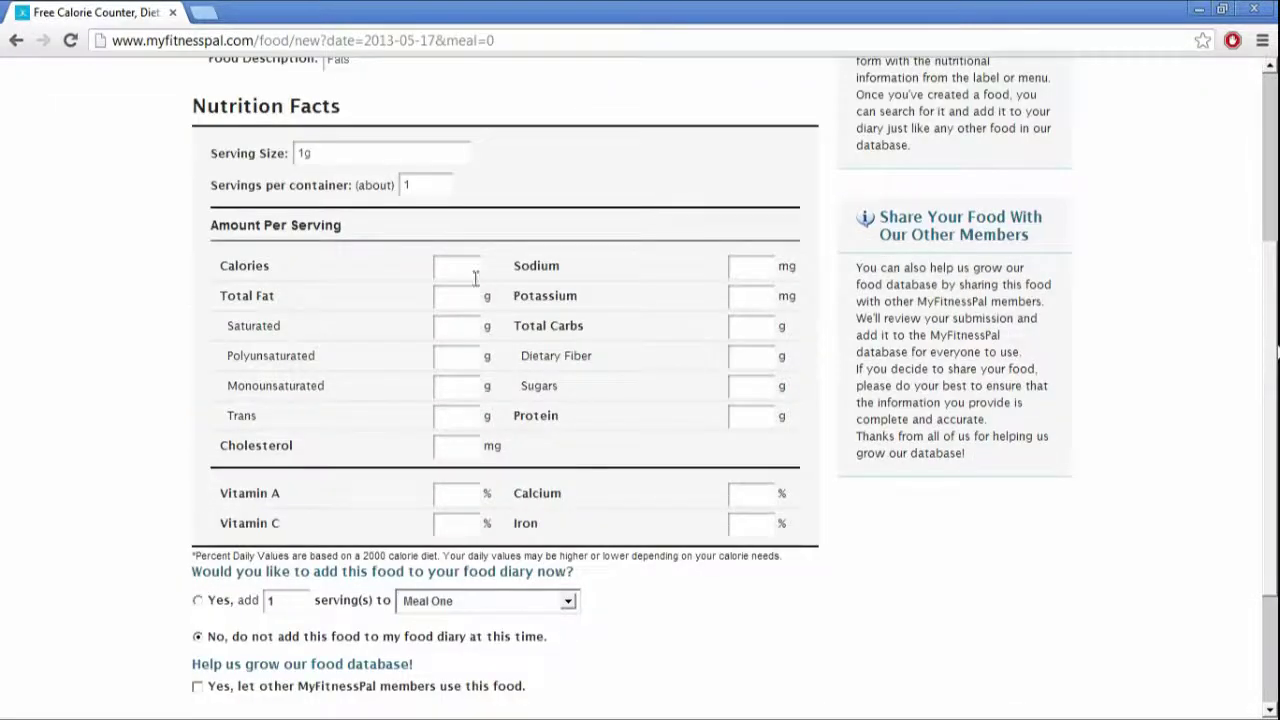
text(9)
click(475, 297)
text(1)
click(759, 329)
text(0)
click(770, 418)
text(0)
scroll(993, 523, down, 3)
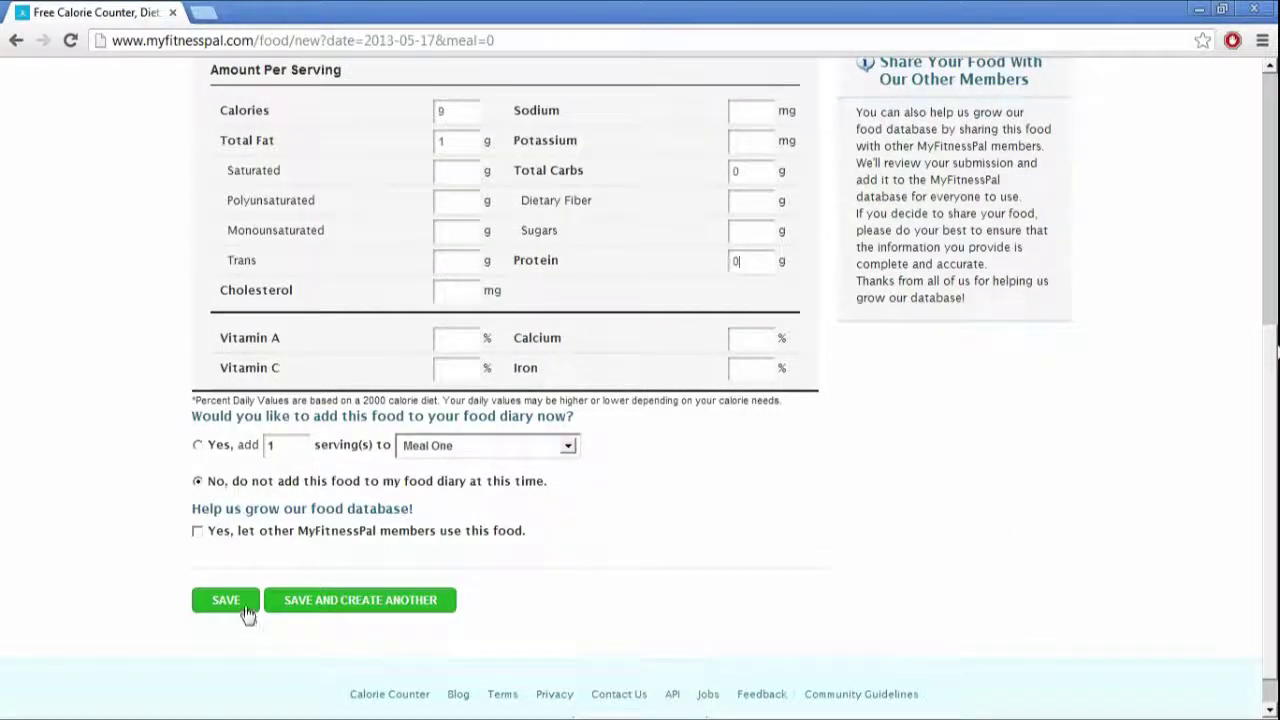
click(387, 607)
Submit a new food with the description Carbs and confirm that it is not a duplicate
click(386, 478)
text(Carbs)
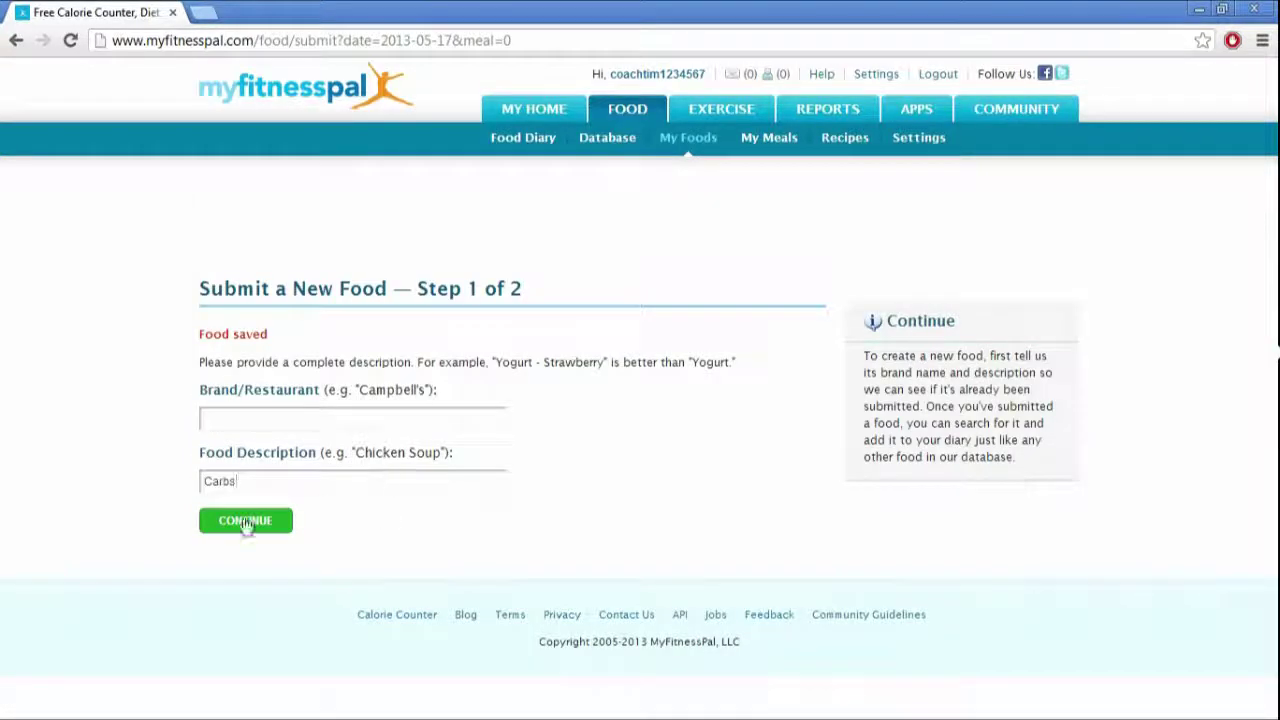
click(246, 524)
scroll(611, 586, down, 3)
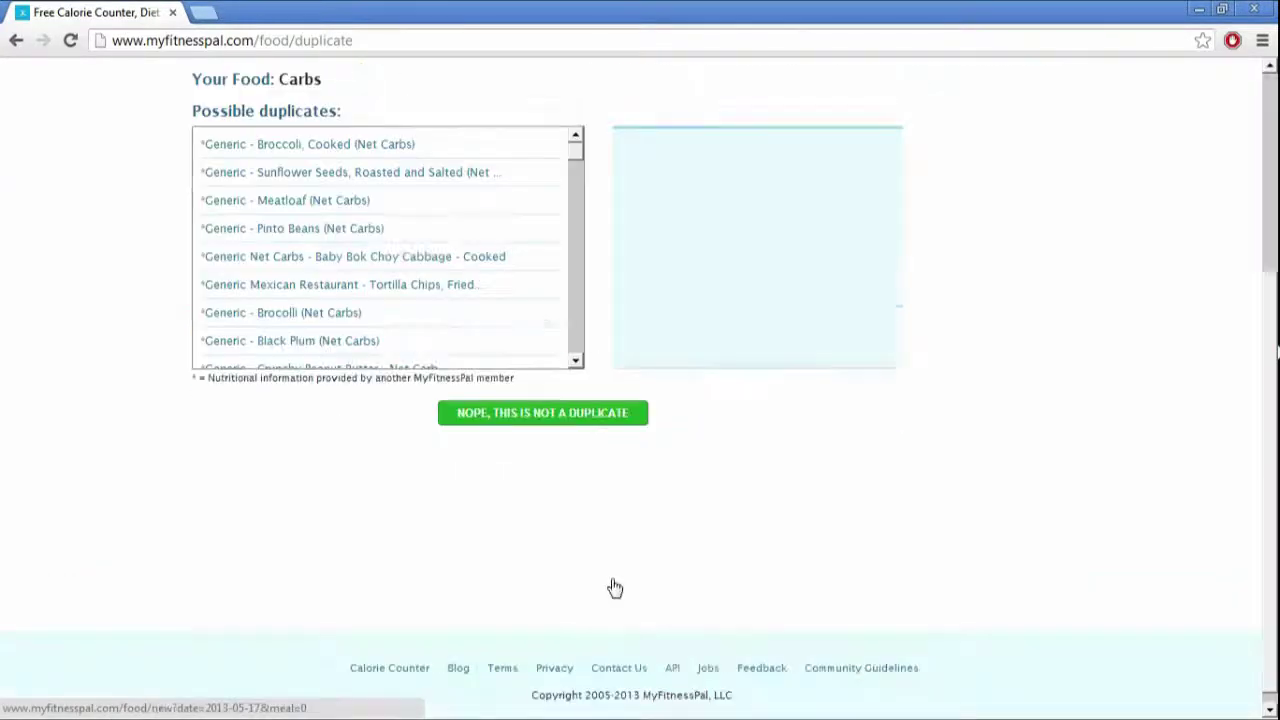
click(600, 423)
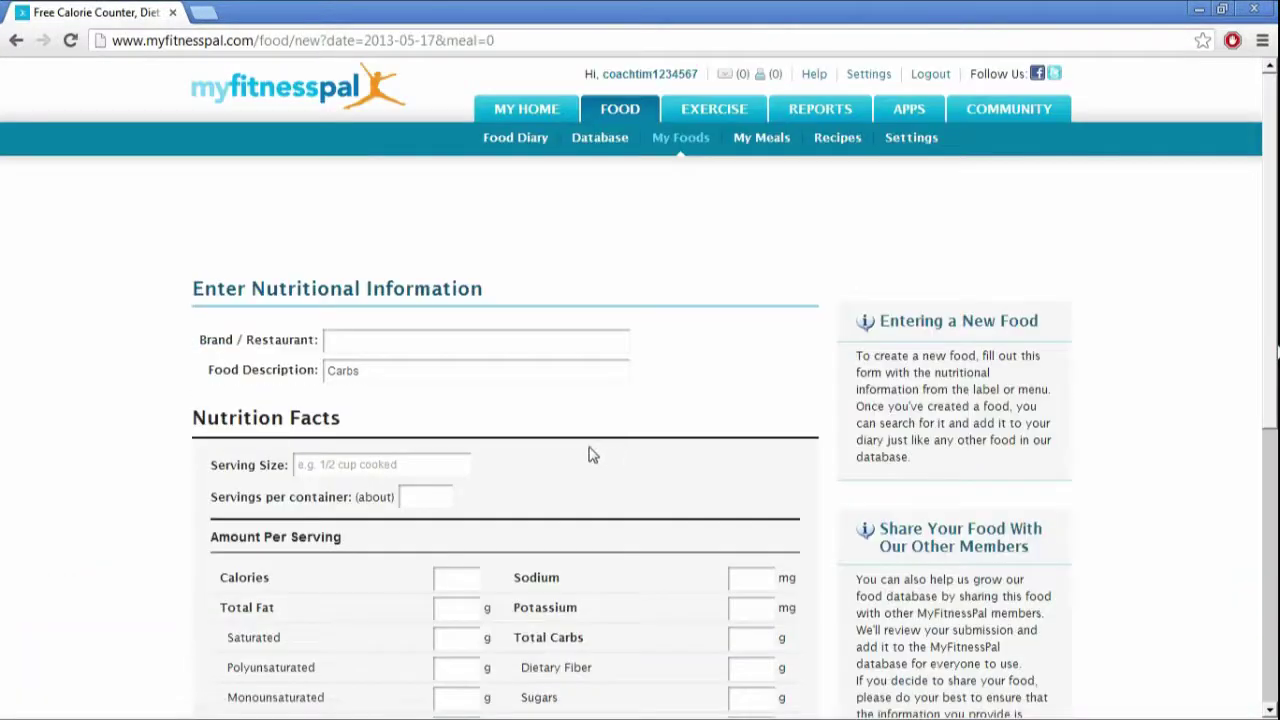
Set the Carbs food's serving size to 1g with 1 serving per container
click(394, 465)
text(1)
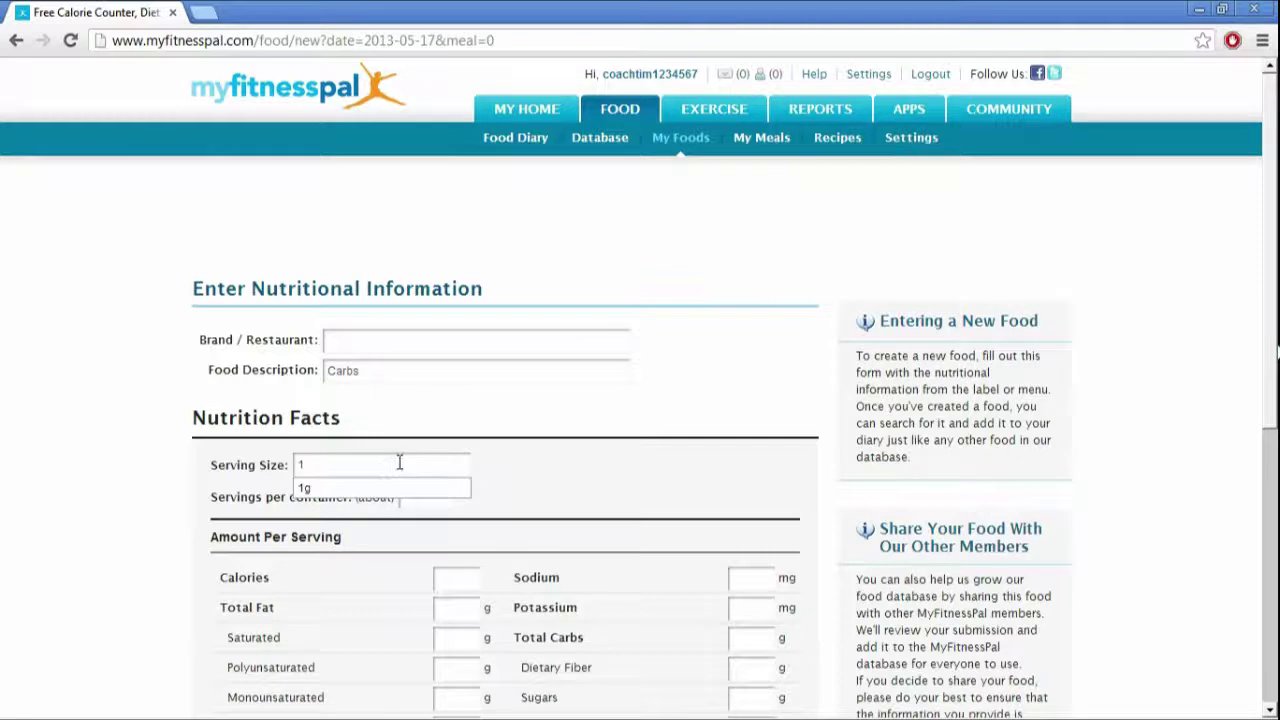
text(g)
key(Tab)
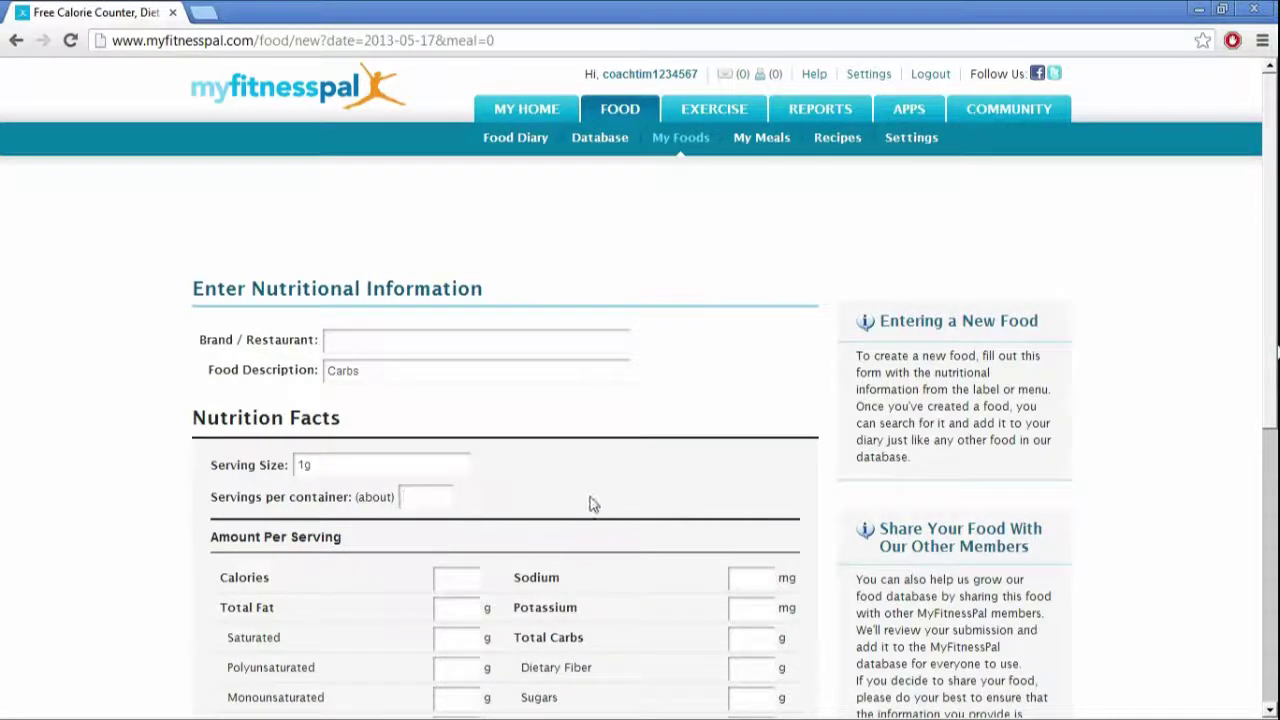
text(1)
Give Carbs 4 calories, 0 g total fat, 1 g carbs and 0 g protein per serving, and save it to create another food
scroll(620, 495, down, 3)
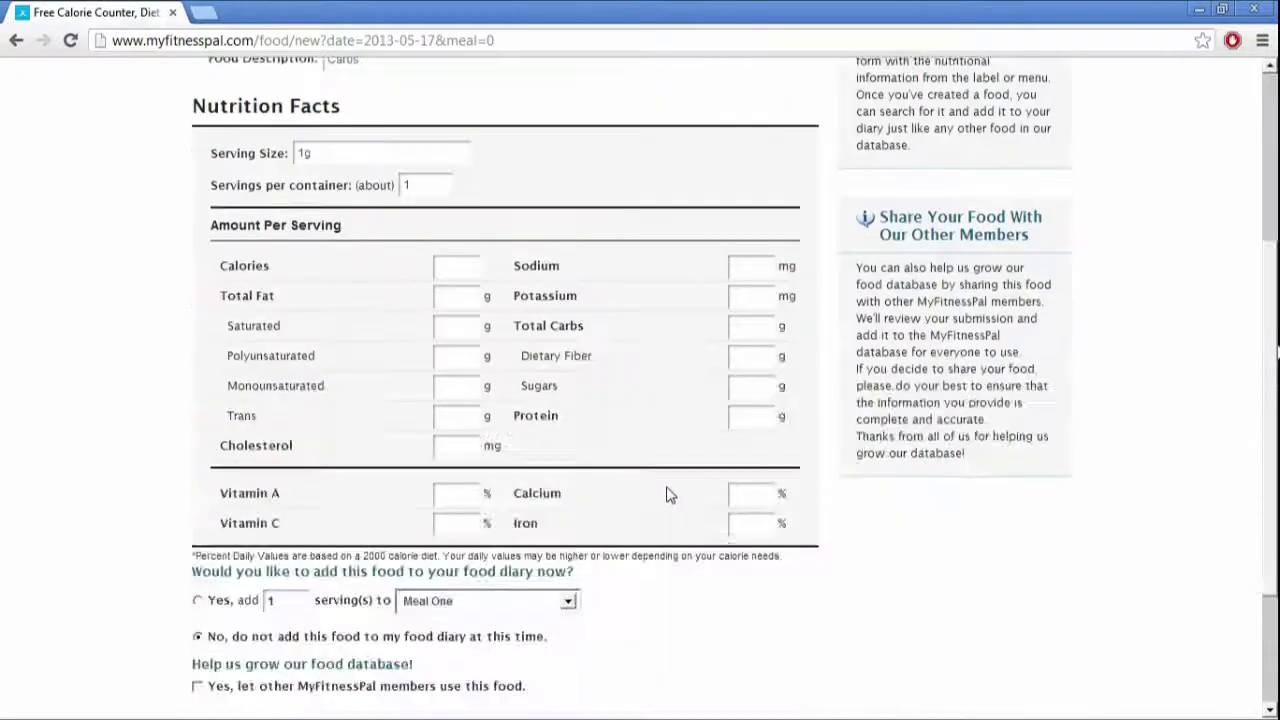
text(4)
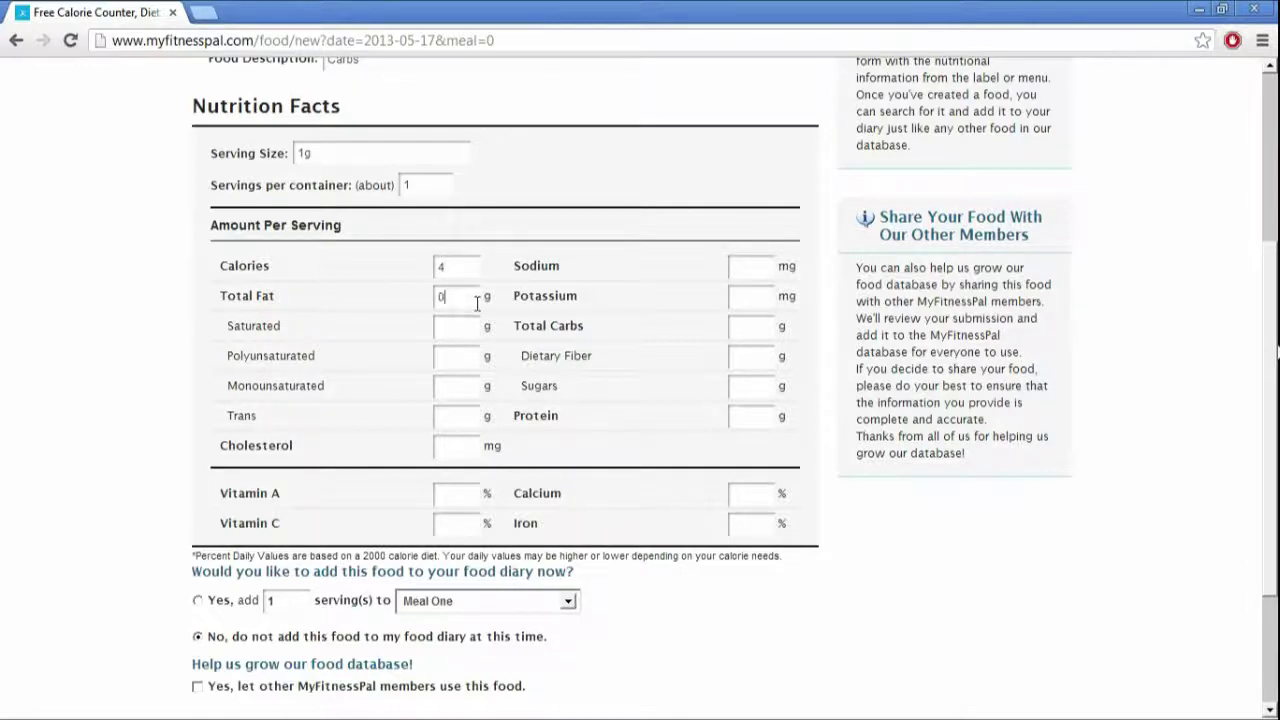
click(759, 332)
text(1)
click(762, 416)
text(0)
scroll(400, 560, down, 2)
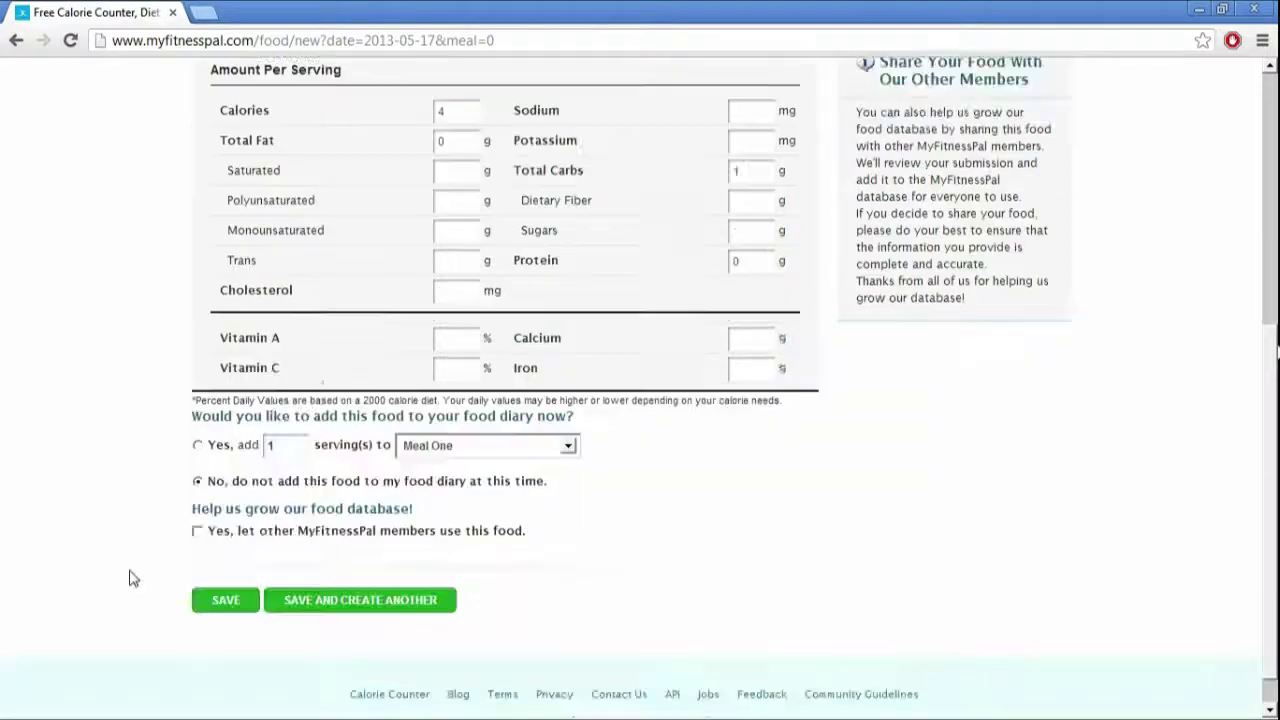
click(328, 575)
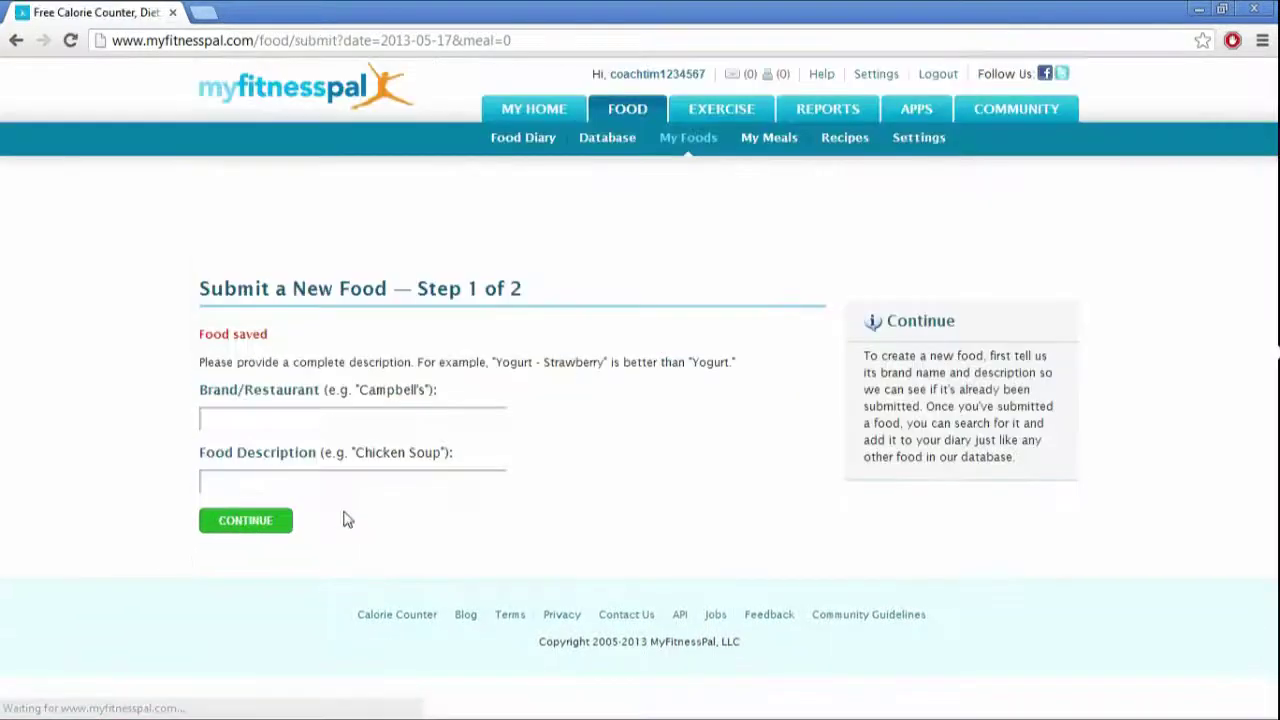
Submit a new food with the description Protein and confirm that it is not a duplicate
click(351, 482)
text(Protein)
click(280, 520)
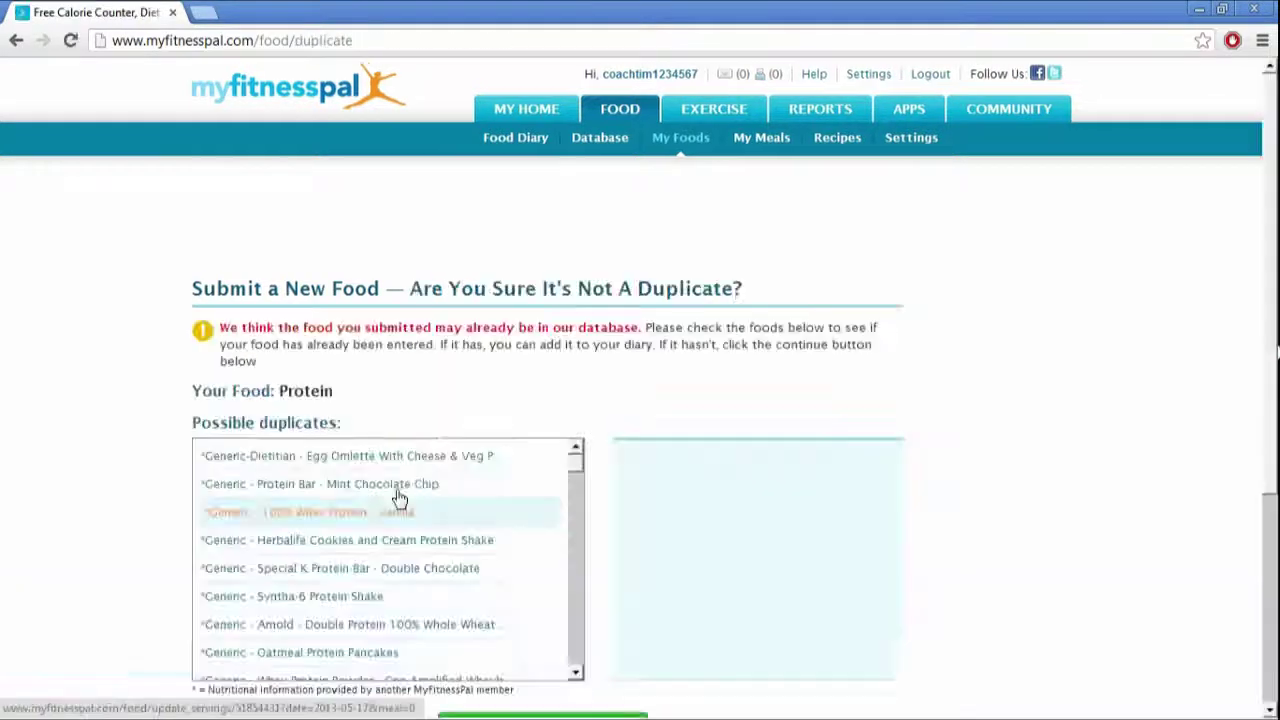
scroll(711, 494, down, 3)
click(577, 426)
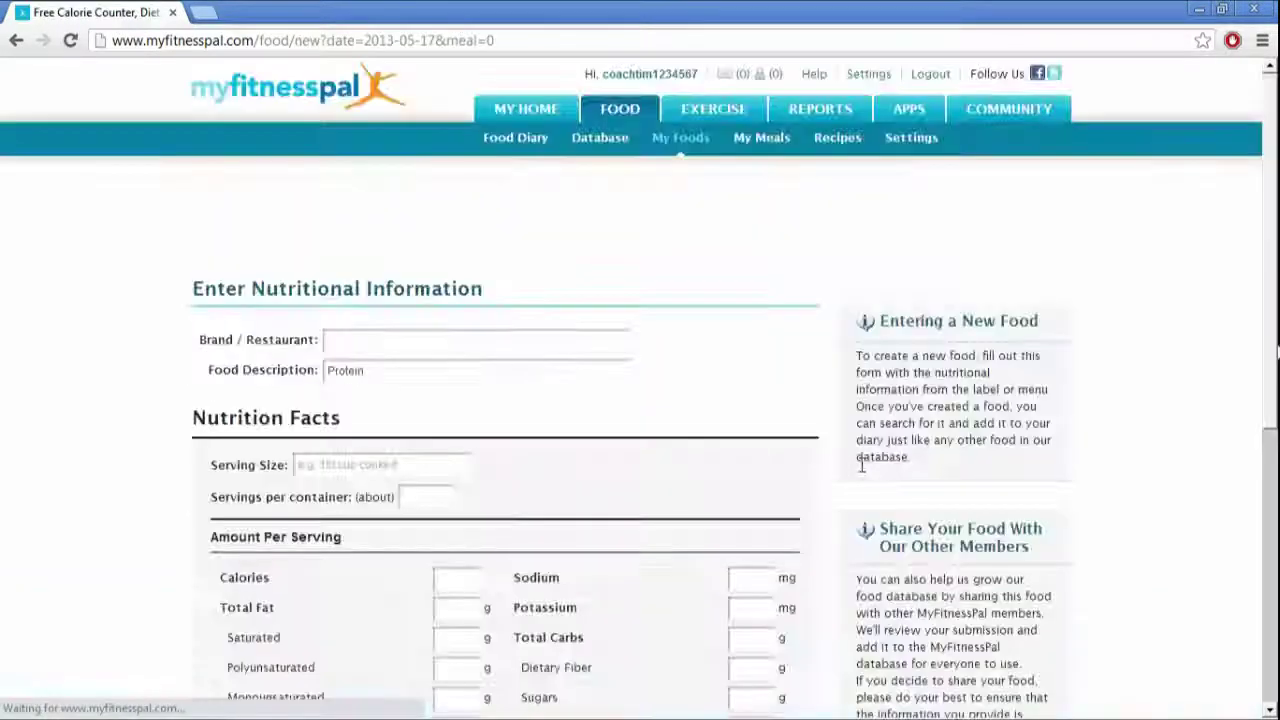
Set the Protein food's serving size to 1g with 1 serving per container
click(446, 463)
text(1g)
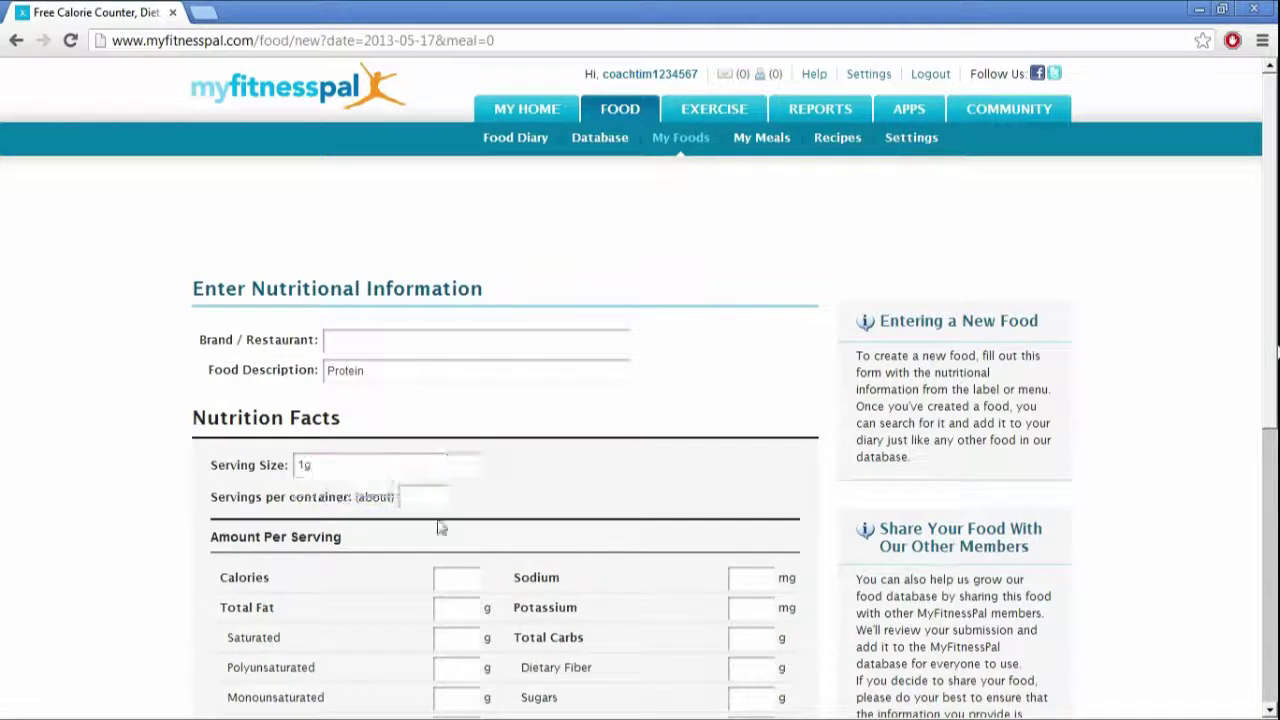
text(1)
Give Protein 4 calories, 0 g total fat, 0 g carbs and 1 g protein per serving, and save the food
scroll(1229, 537, down, 3)
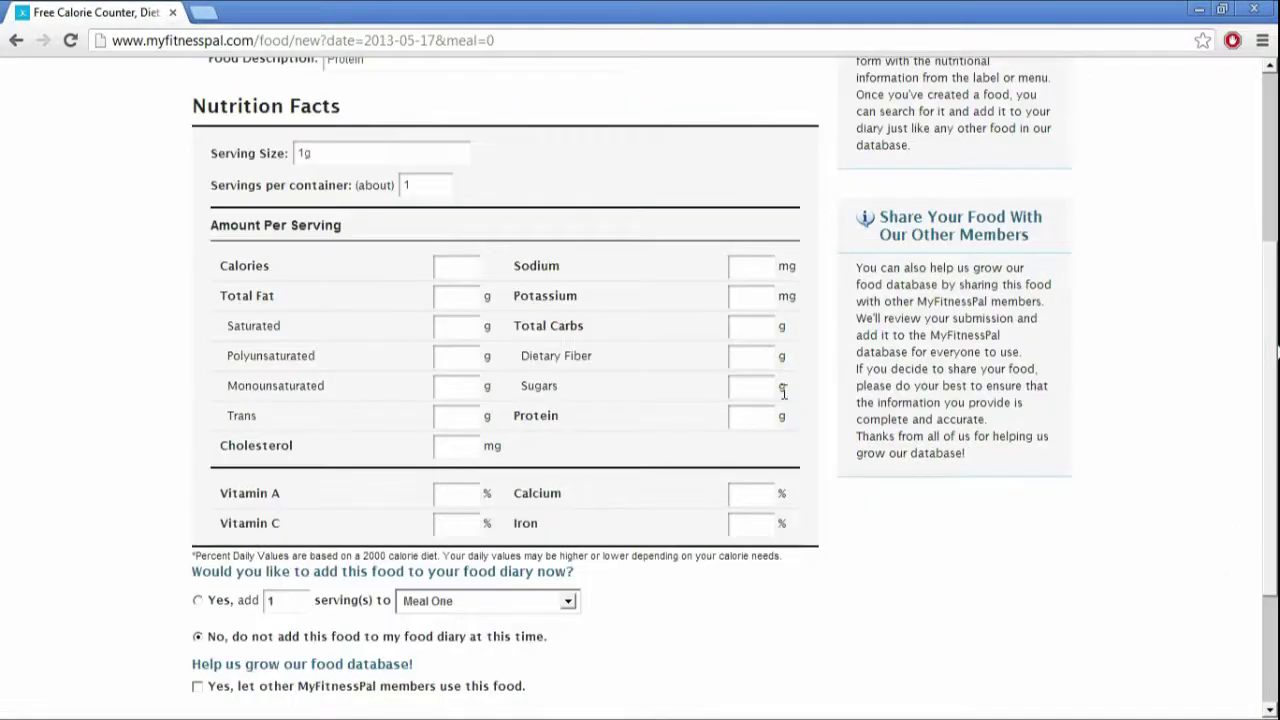
click(465, 268)
text(4)
click(470, 296)
text(0)
click(760, 328)
text(0)
click(770, 418)
text(1)
scroll(728, 590, down, 2)
click(250, 568)
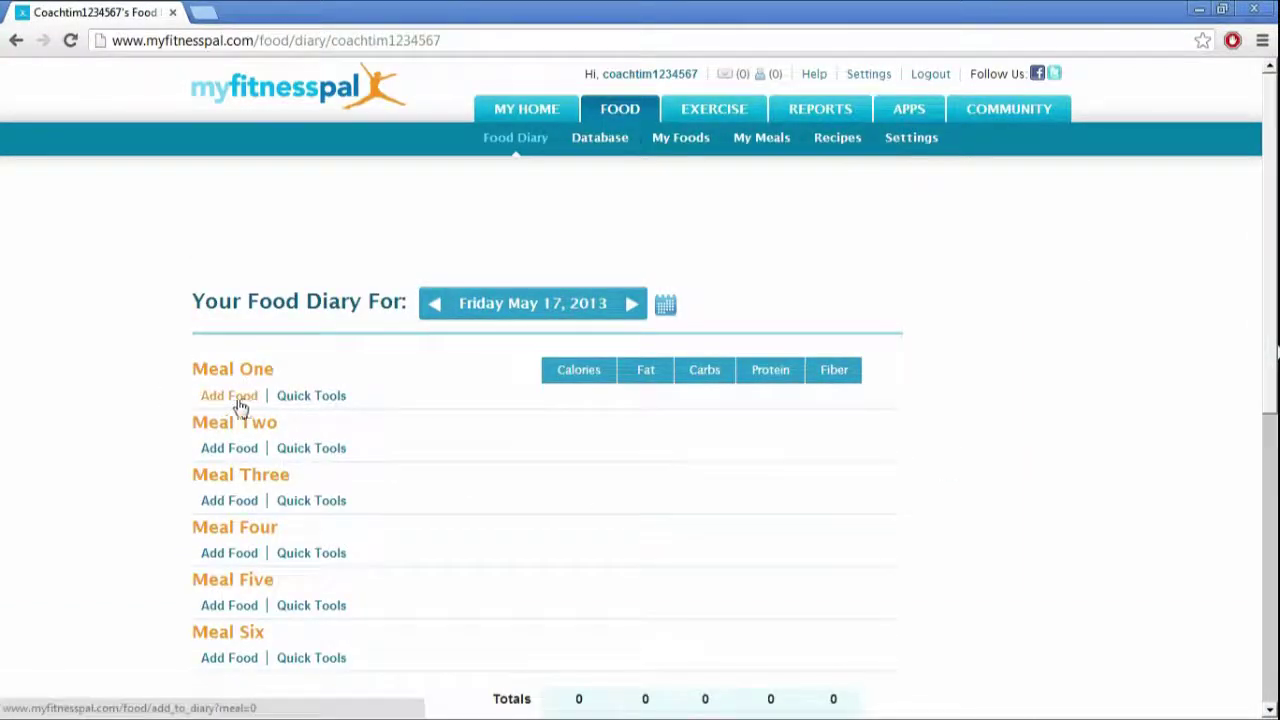
Select Carbs, Fats and Protein from the personal foods for adding to Meal One in the food diary
click(239, 399)
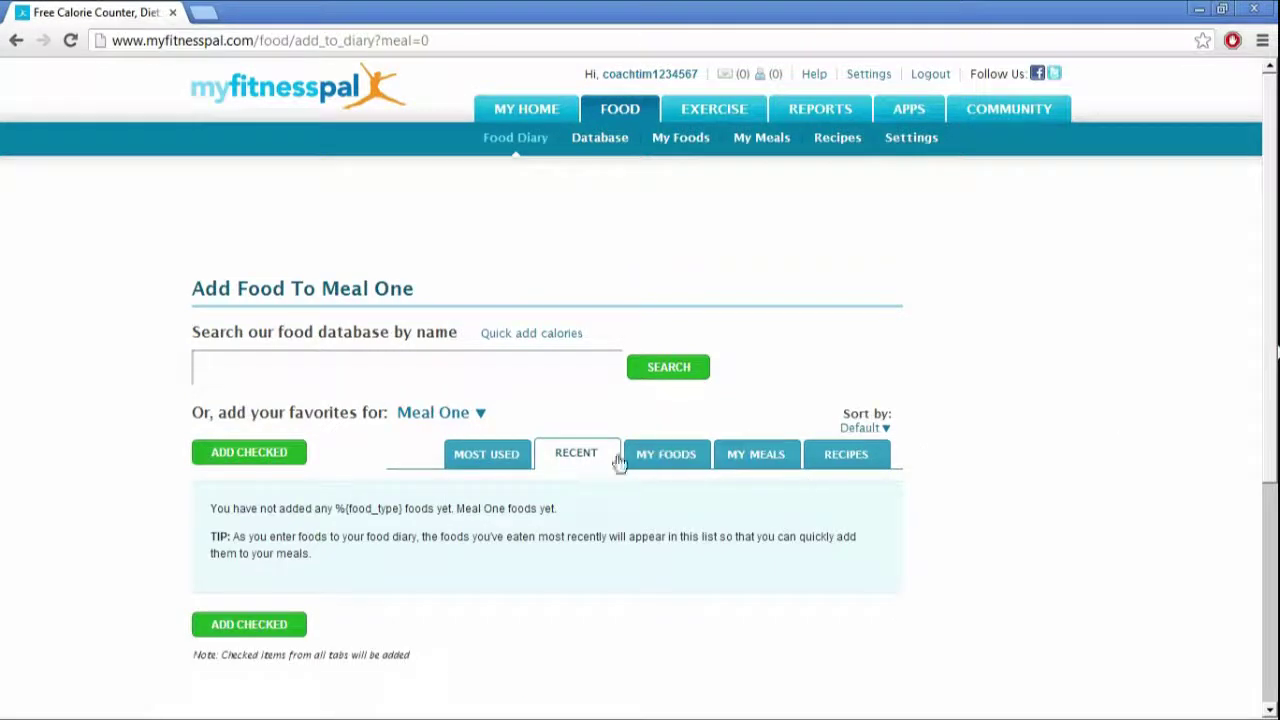
click(675, 460)
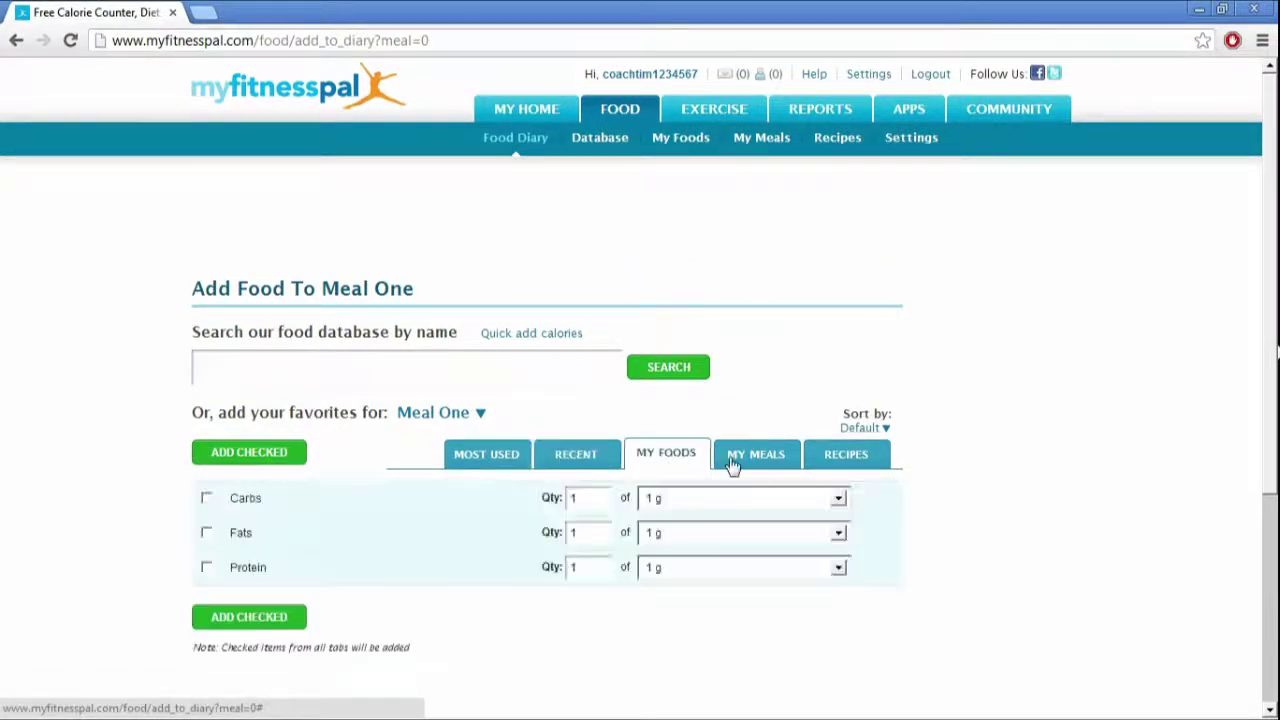
scroll(1070, 473, down, 3)
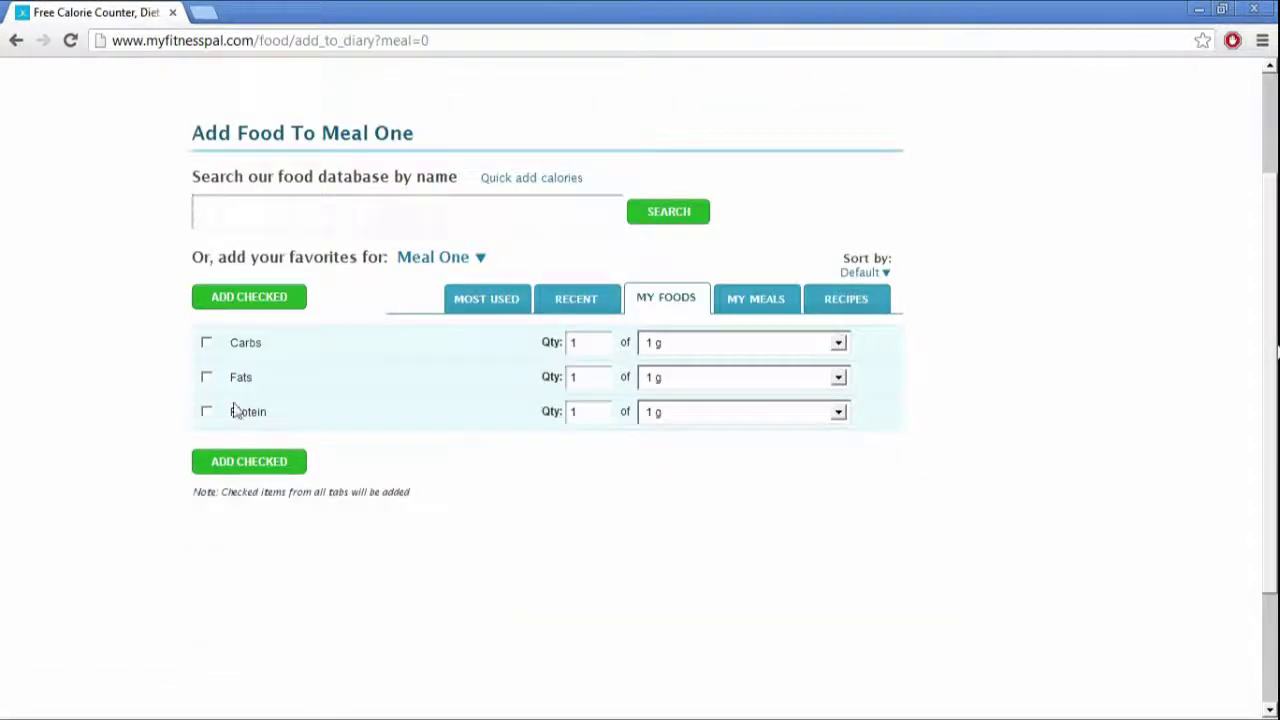
click(206, 343)
click(206, 377)
click(207, 413)
Set the quantities to 30 for Carbs, 10 for Fats and 5 for Protein, and add the selected foods to Meal One
drag(606, 344, 547, 376)
text(30)
text(10)
drag(610, 410, 513, 421)
click(259, 465)
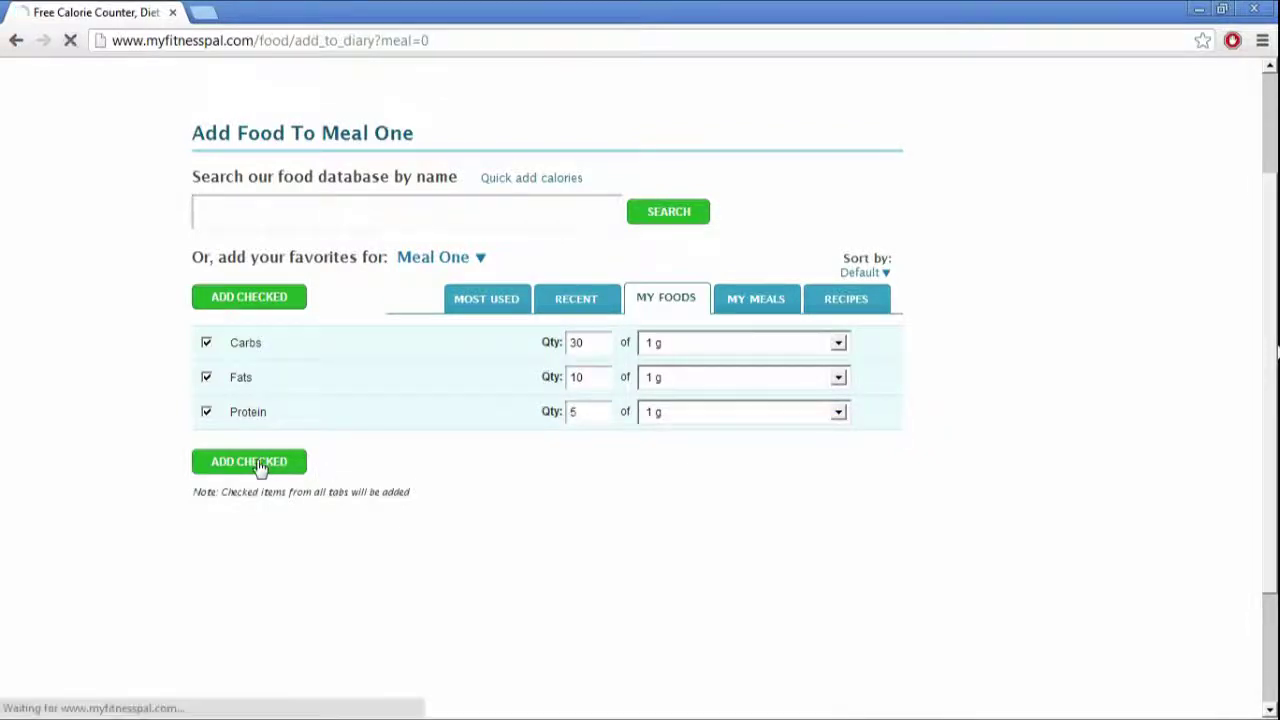